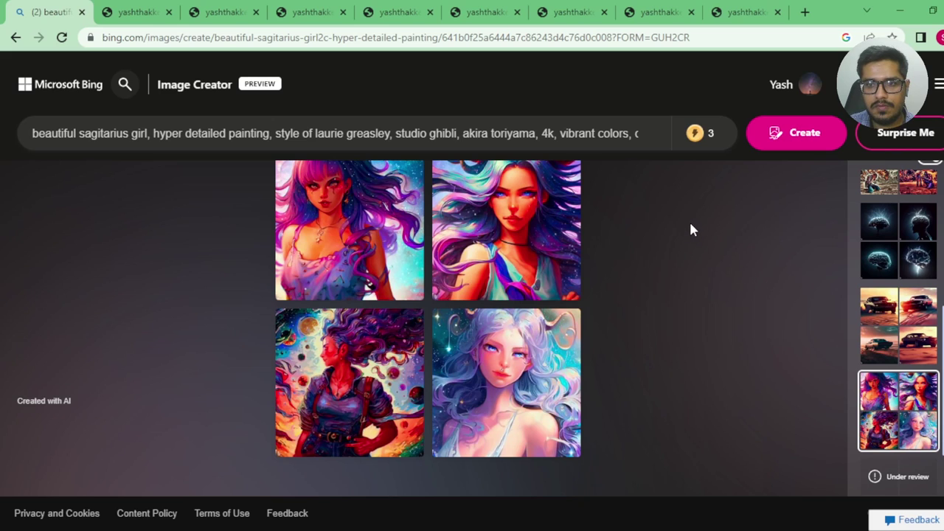
# Compare Bing's four Sagittarius-girl images with the Midjourney grid for the same prompt, switching back and forth
pyautogui.moveTo(701, 134)
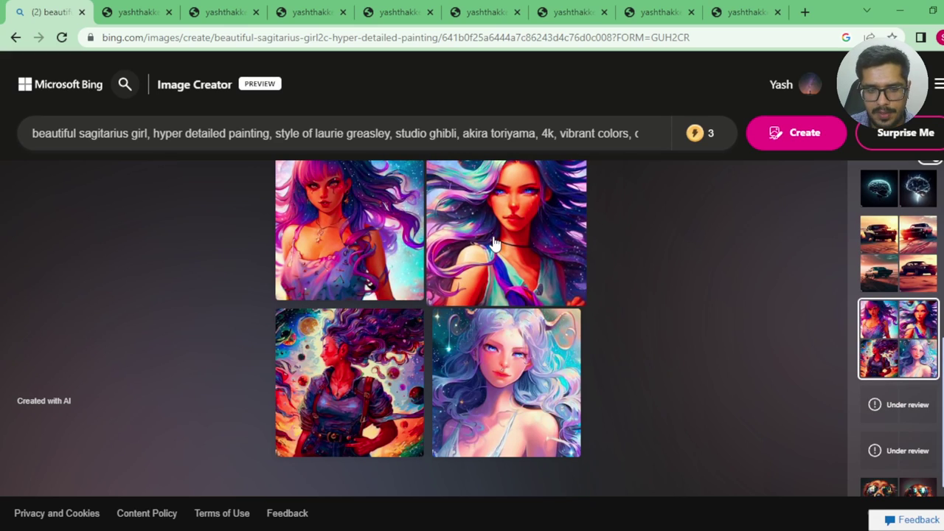
pyautogui.scroll(2, 339, 184)
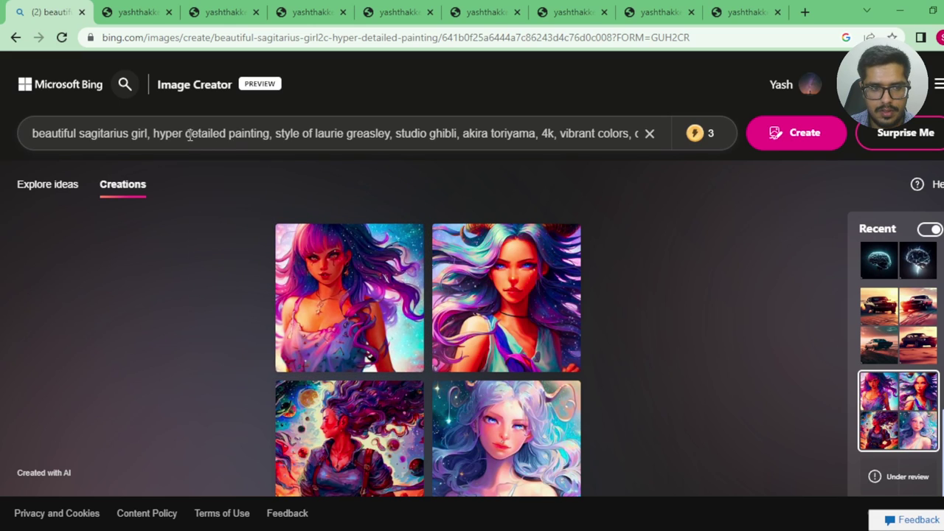
pyautogui.scroll(-1, 369, 247)
pyautogui.scroll(1, 369, 246)
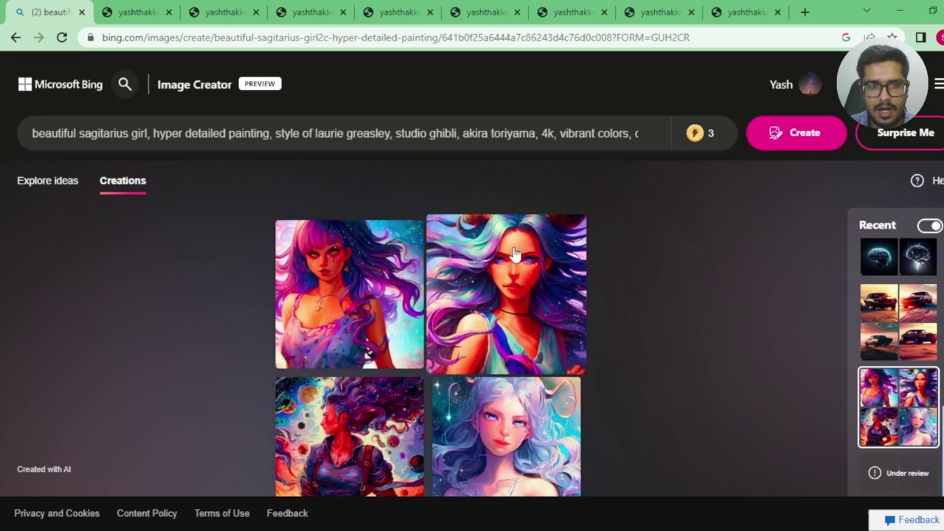
pyautogui.click(123, 15)
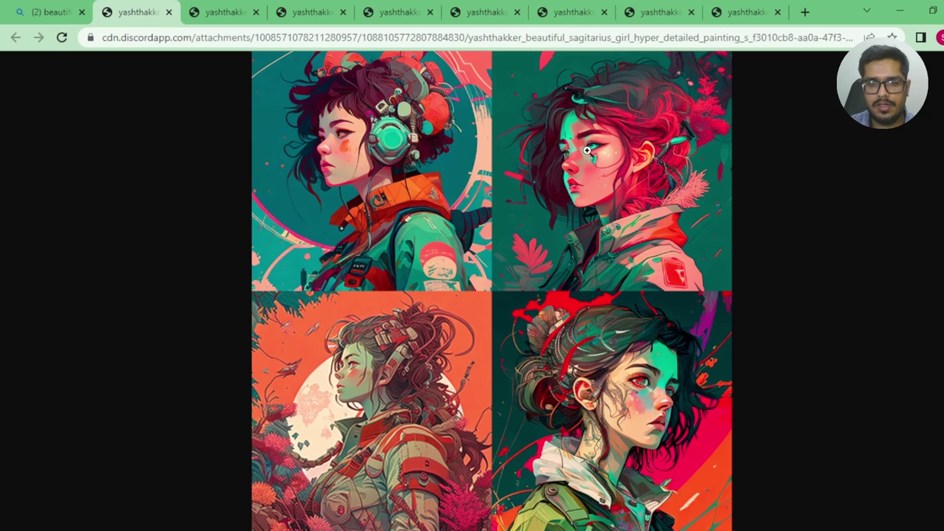
pyautogui.hotkey('ctrl', 'shift', 'Tab')
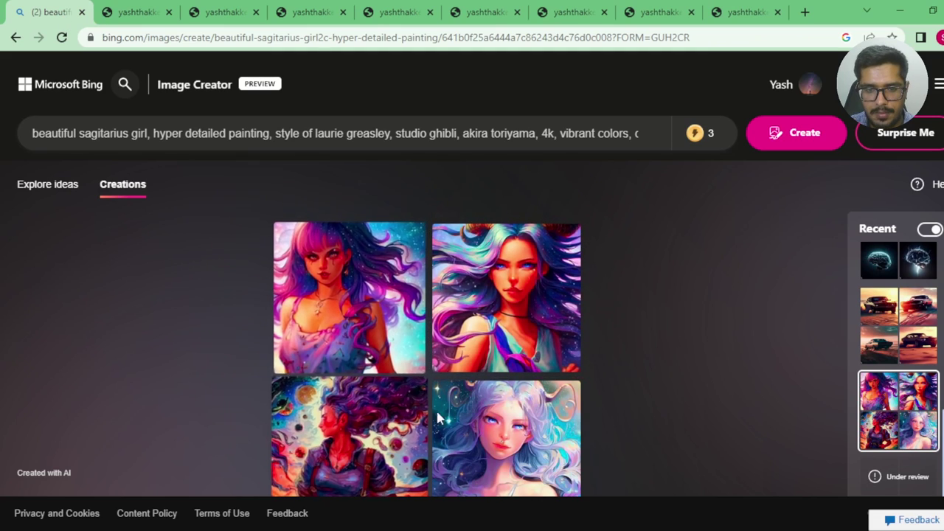
pyautogui.scroll(-1, 520, 392)
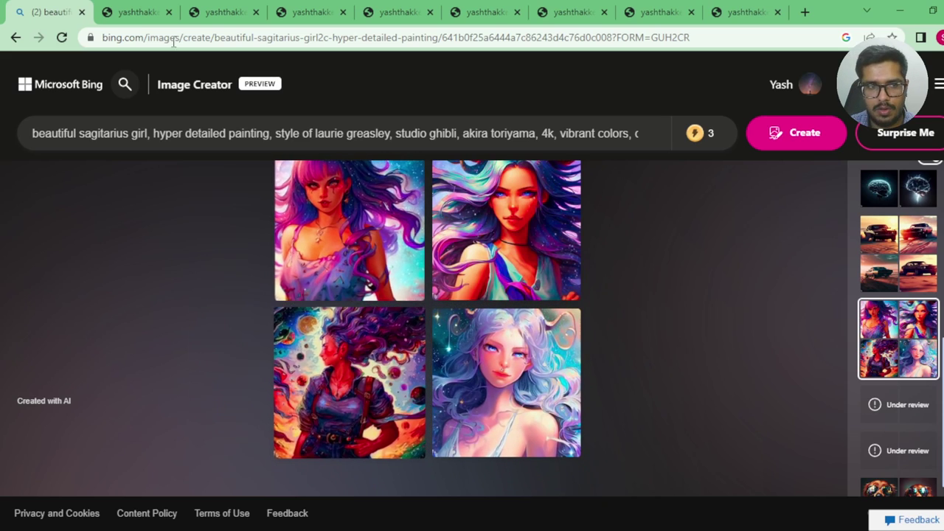
pyautogui.click(135, 10)
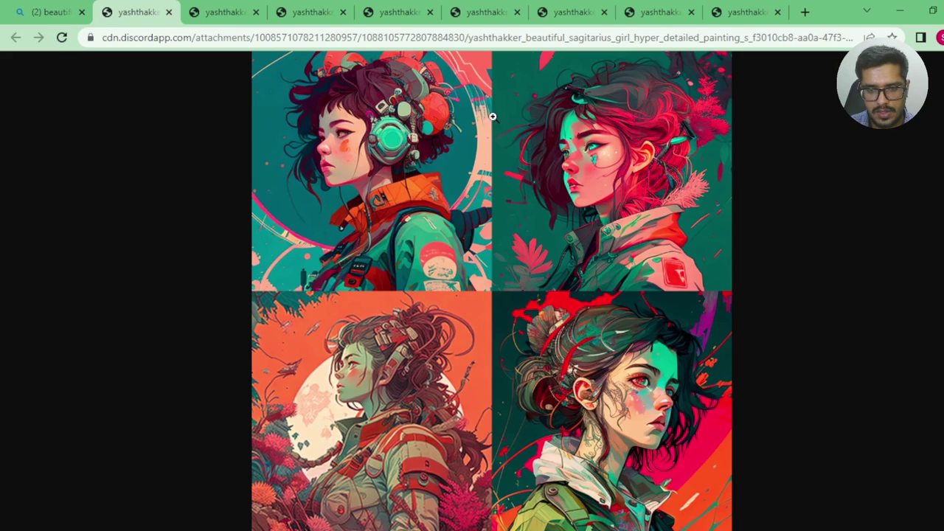
pyautogui.hotkey('ctrl', 'shift', 'Tab')
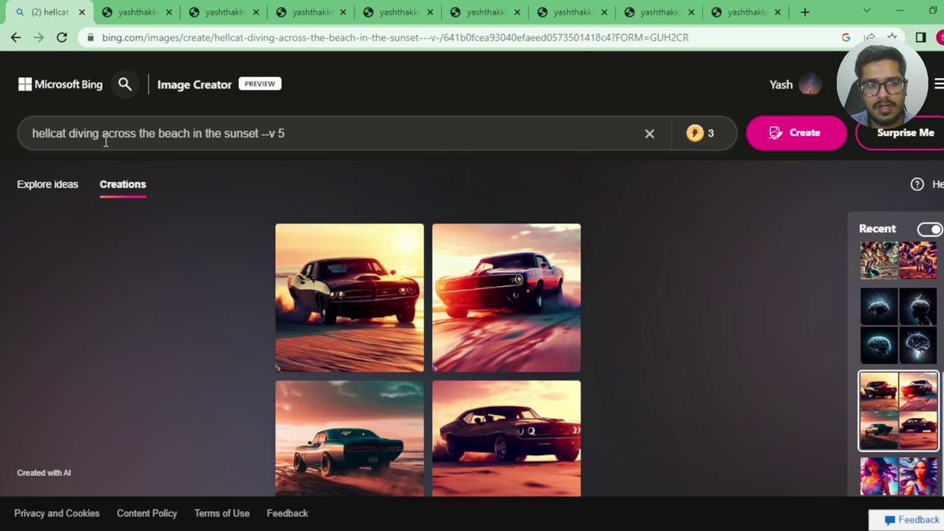
# Compare the Bing hellcat beach images against the Midjourney hellcat grid, then load the technology brain creation
pyautogui.scroll(-1, 237, 217)
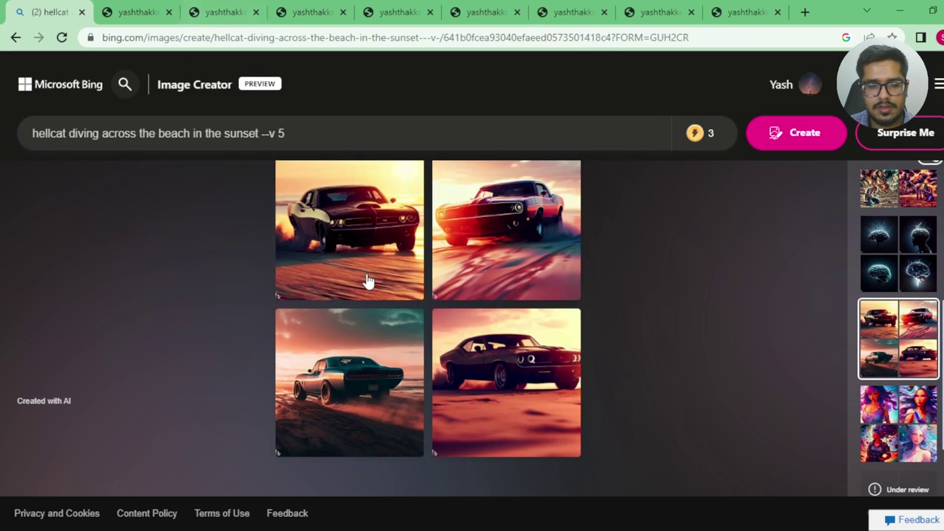
pyautogui.click(206, 15)
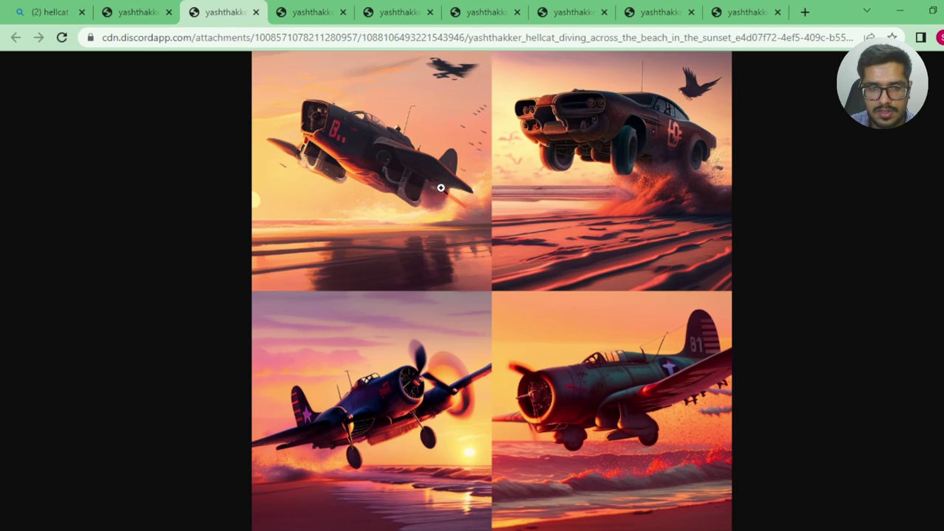
pyautogui.hotkey('ctrl', '1')
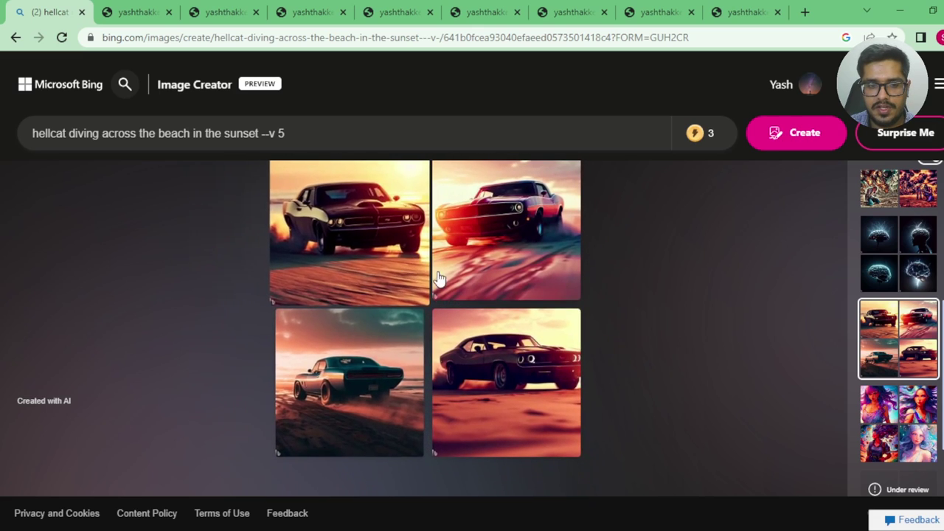
pyautogui.click(238, 17)
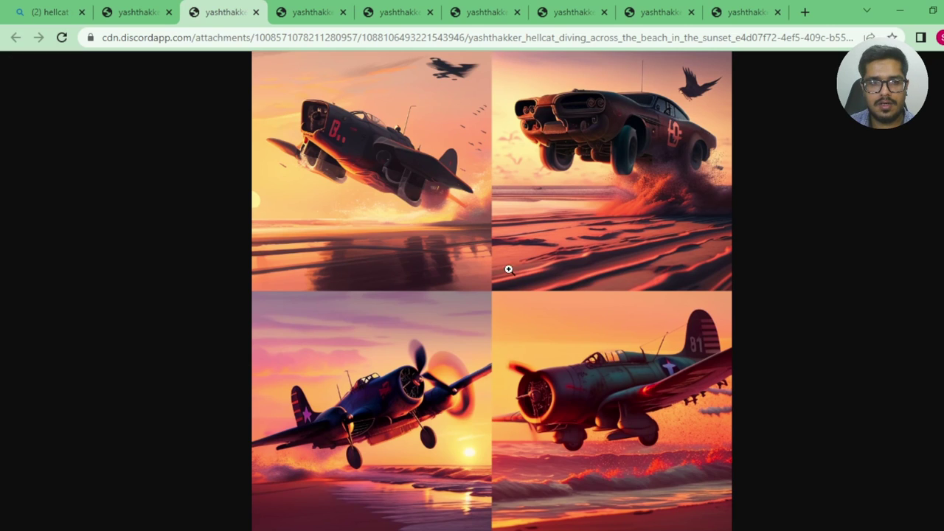
pyautogui.hotkey('ctrl', '1')
pyautogui.click(901, 255)
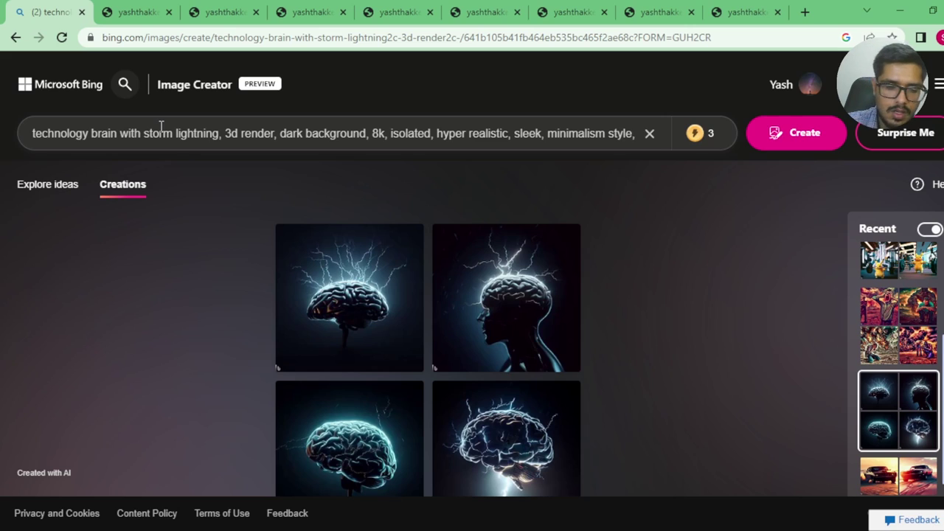
# Enlarge the first brain-with-lightning image, then return to the results grid
pyautogui.scroll(-1, 354, 251)
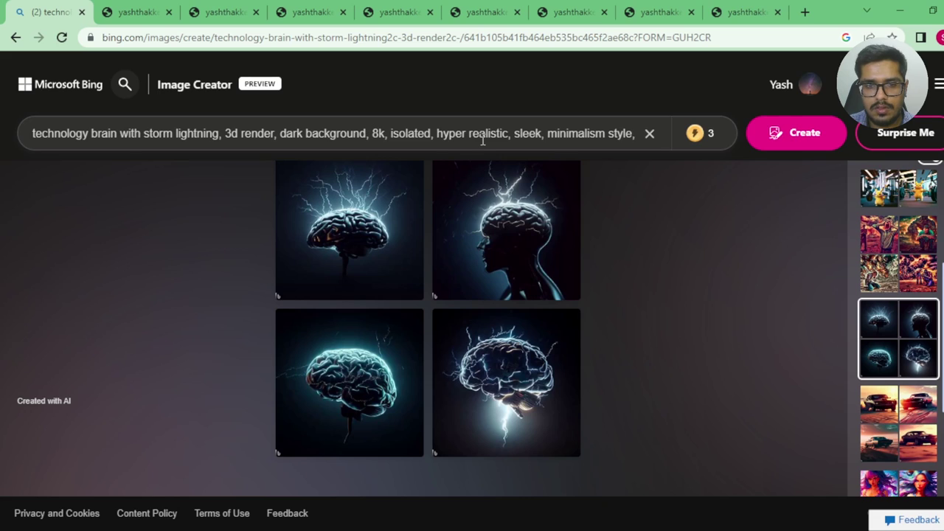
pyautogui.click(355, 221)
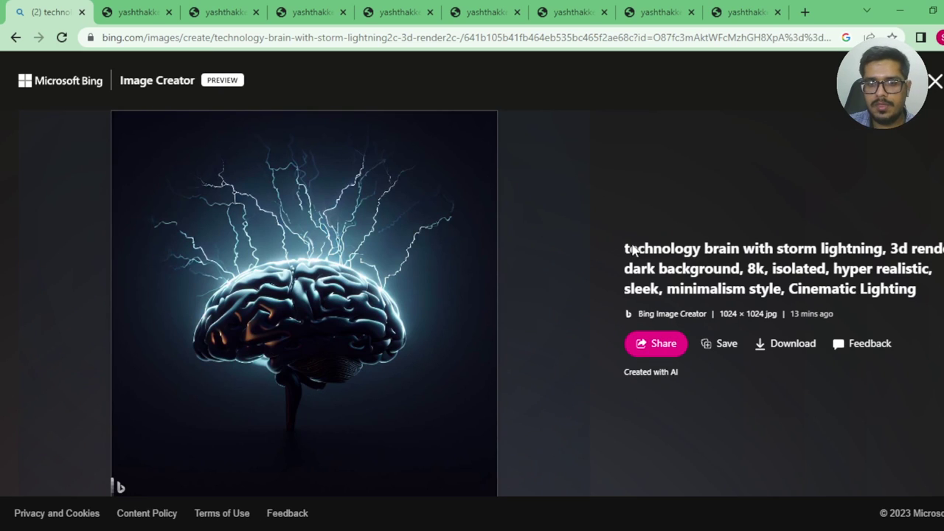
pyautogui.click(933, 81)
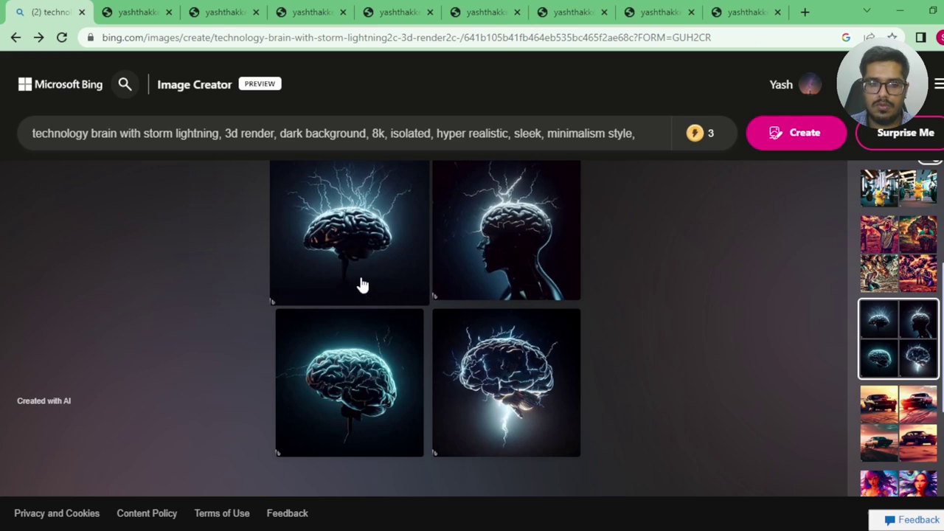
# Check the Midjourney brain grid, then open the man-and-his-anguish creation
pyautogui.click(297, 19)
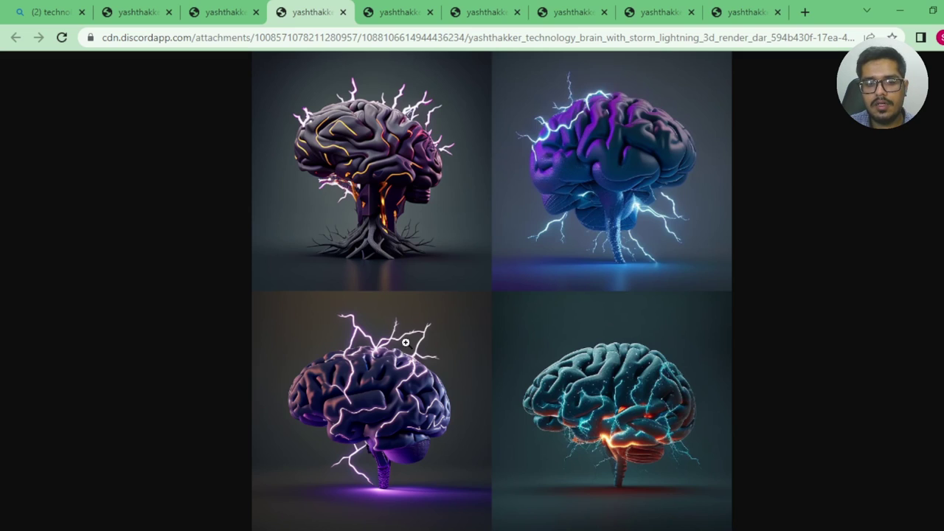
pyautogui.click(49, 12)
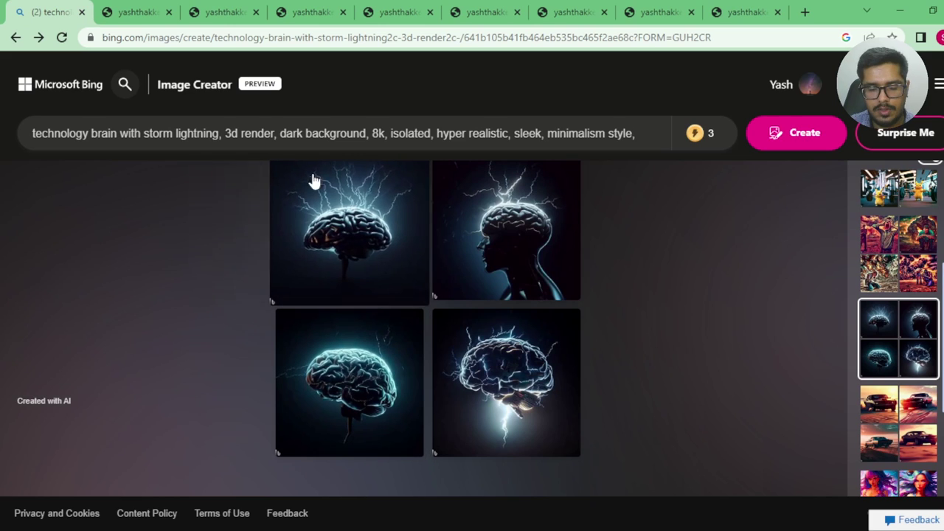
pyautogui.click(892, 263)
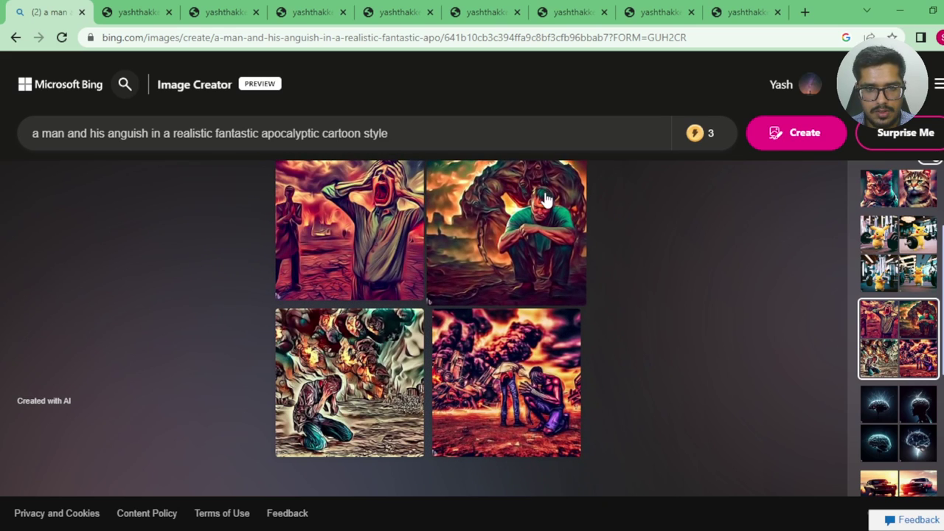
# Enlarge the kneeling-man image, review the Midjourney brain and anguish grids, then open the Pikachu deadlift creation
pyautogui.click(328, 399)
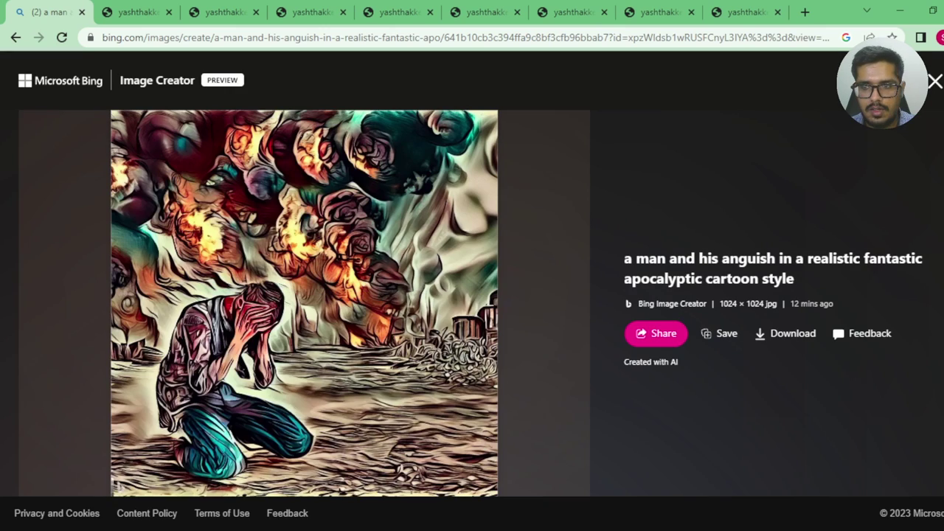
pyautogui.click(935, 82)
pyautogui.click(376, 15)
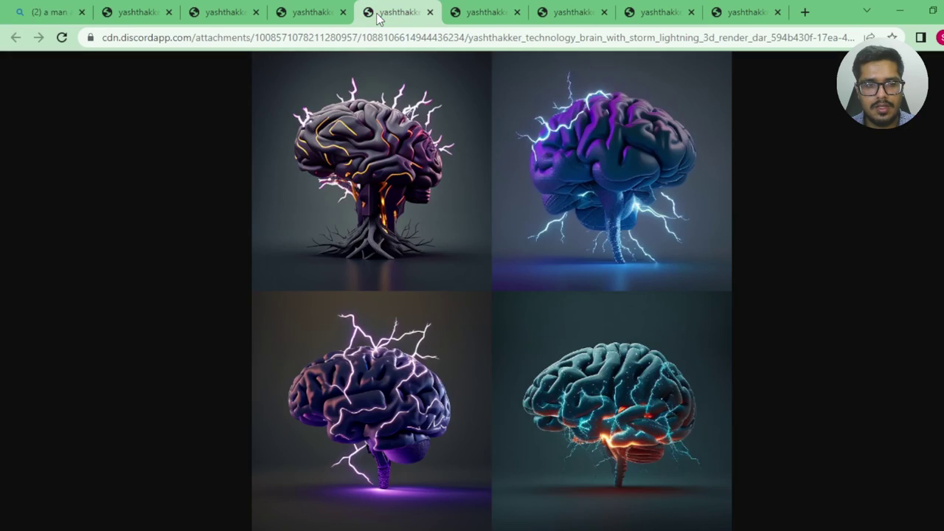
pyautogui.click(484, 14)
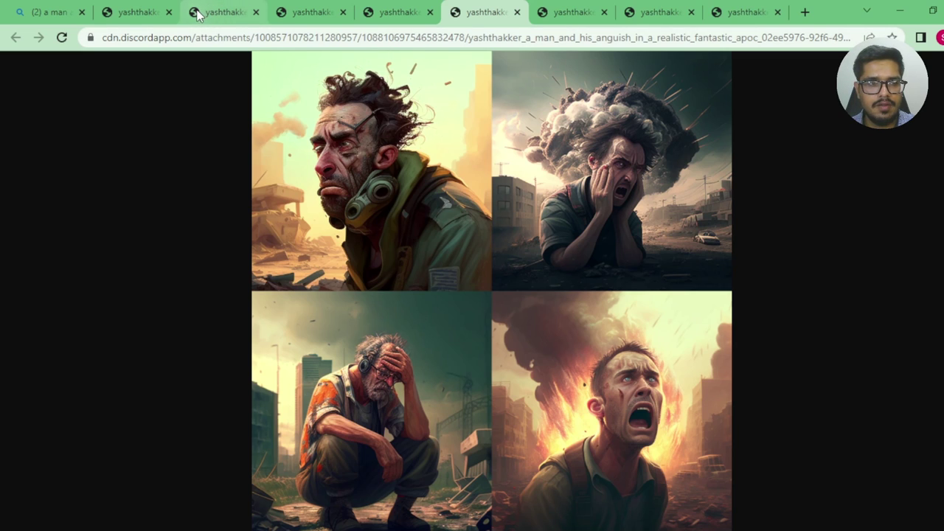
pyautogui.click(38, 14)
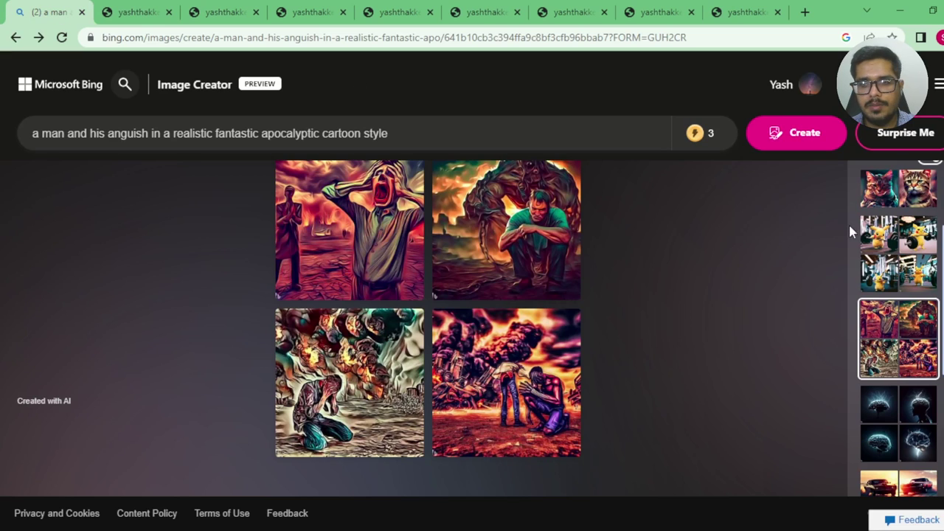
pyautogui.click(871, 266)
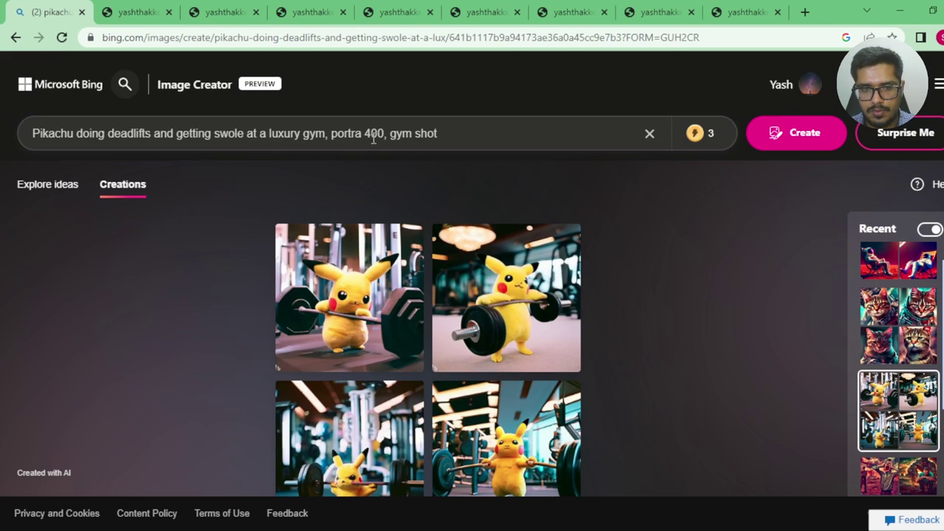
# Highlight 'getting swole' in the prompt, compare with the Midjourney Pikachu grid, then load the tabby cat creation
pyautogui.scroll(-1, 473, 200)
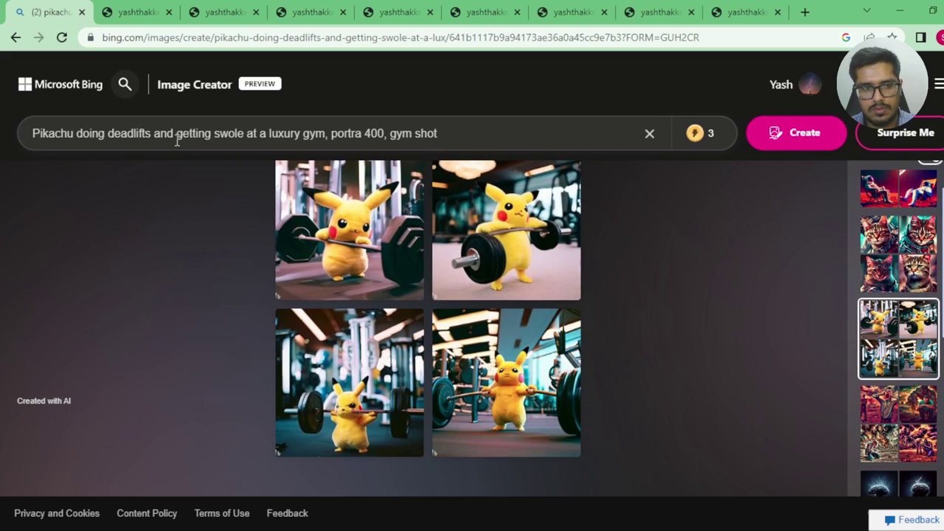
pyautogui.moveTo(177, 133); pyautogui.dragTo(243, 134)
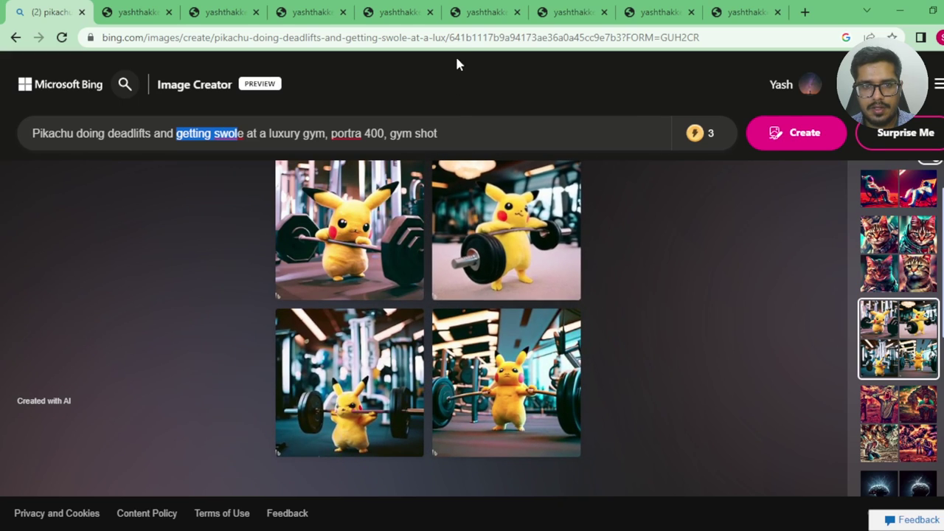
pyautogui.click(566, 13)
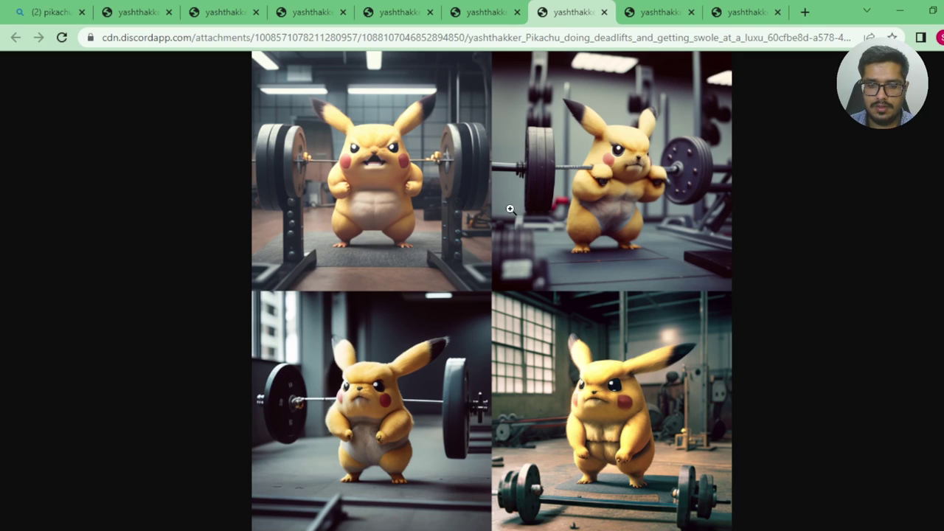
pyautogui.click(56, 12)
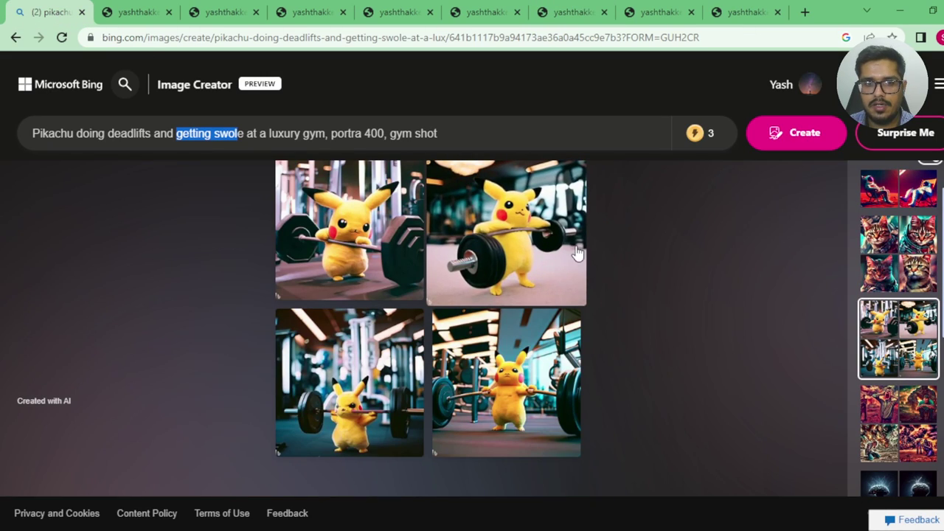
pyautogui.click(893, 255)
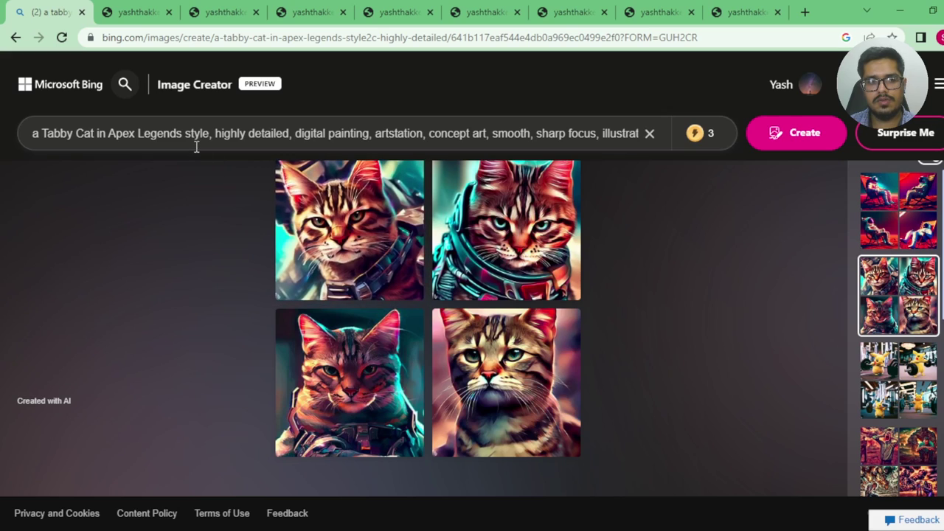
# Compare the tabby cat results with the Midjourney cat grid, then open the astronaut-on-Mars creation
pyautogui.click(654, 20)
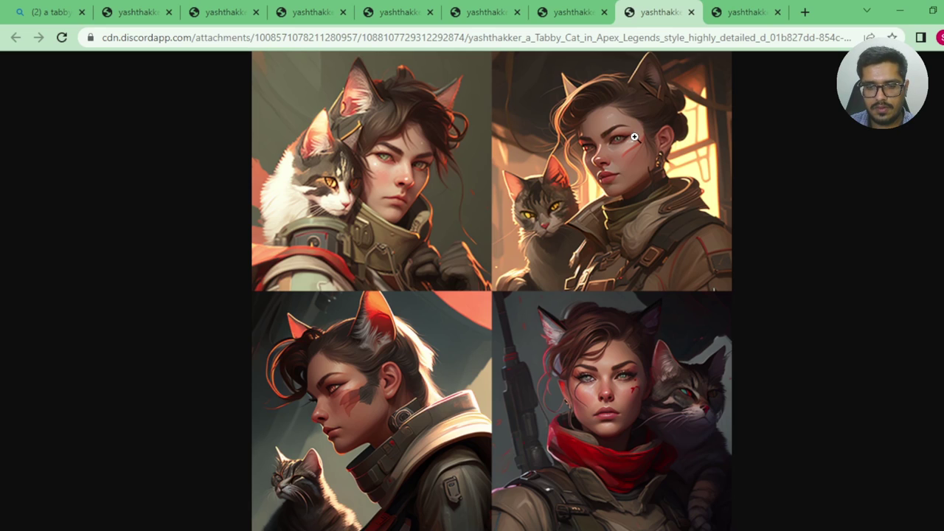
pyautogui.click(61, 12)
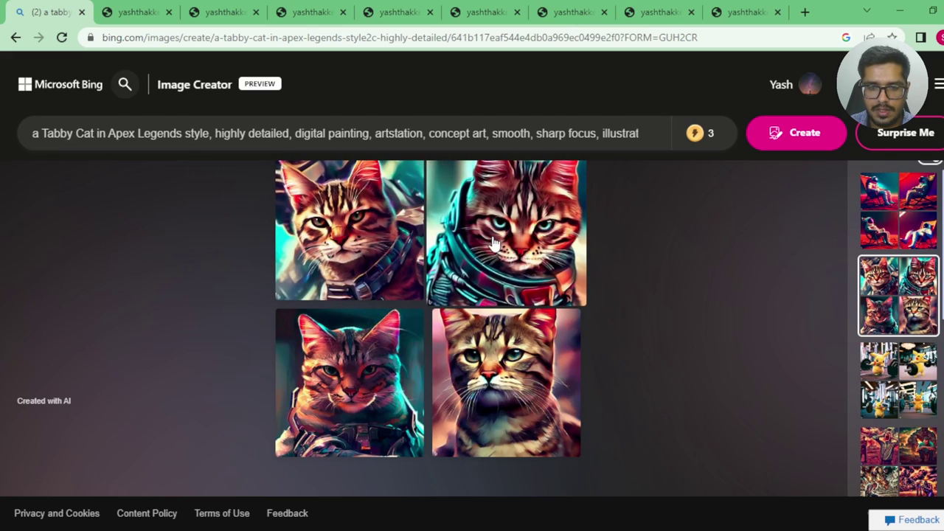
pyautogui.click(907, 232)
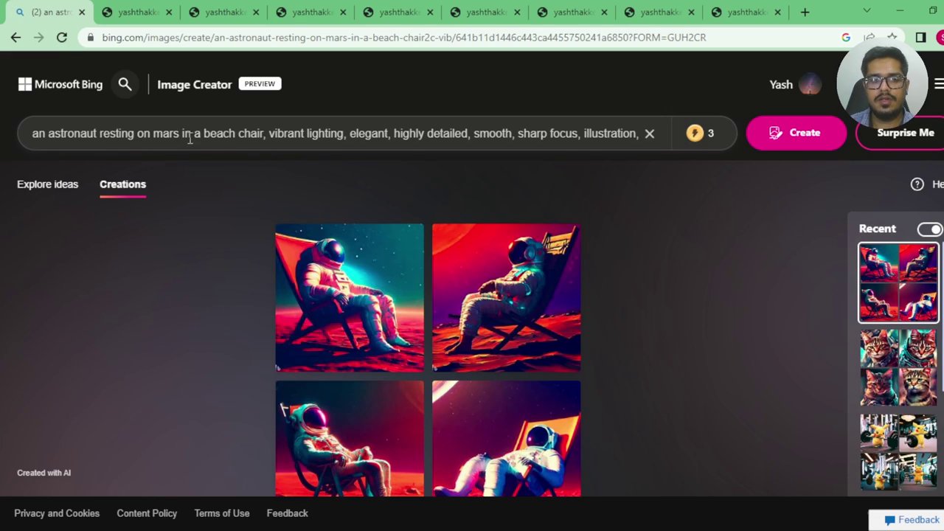
pyautogui.scroll(-1, 391, 156)
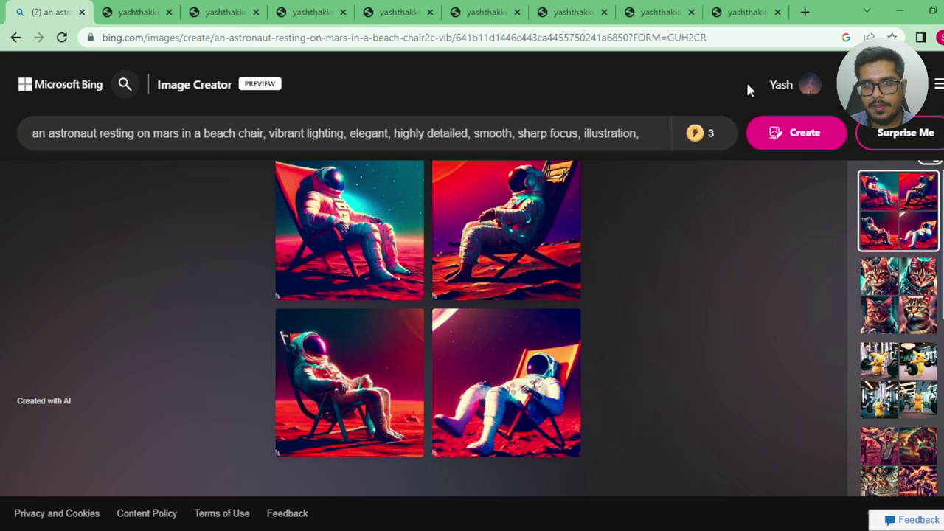
pyautogui.click(724, 15)
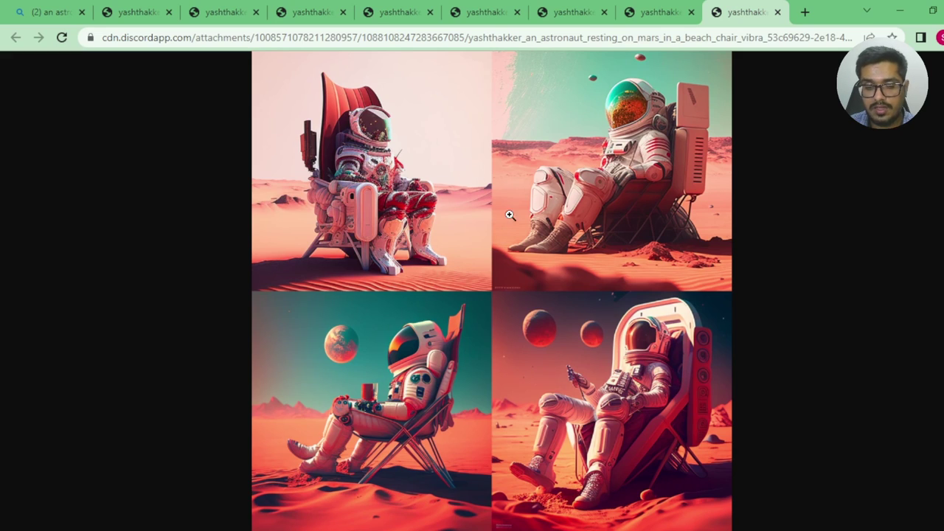
pyautogui.click(58, 10)
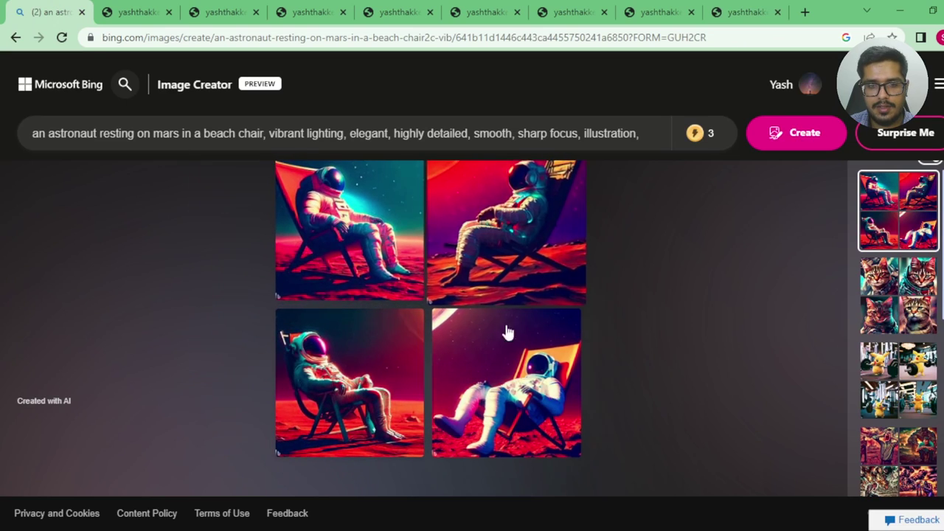